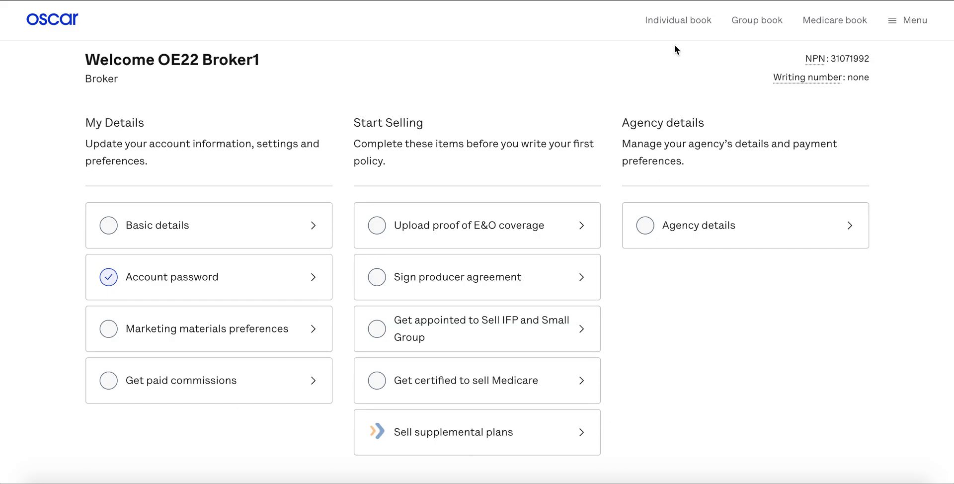
- From the Individual book of business, begin enrolling a new individual policy quote
click(673, 24)
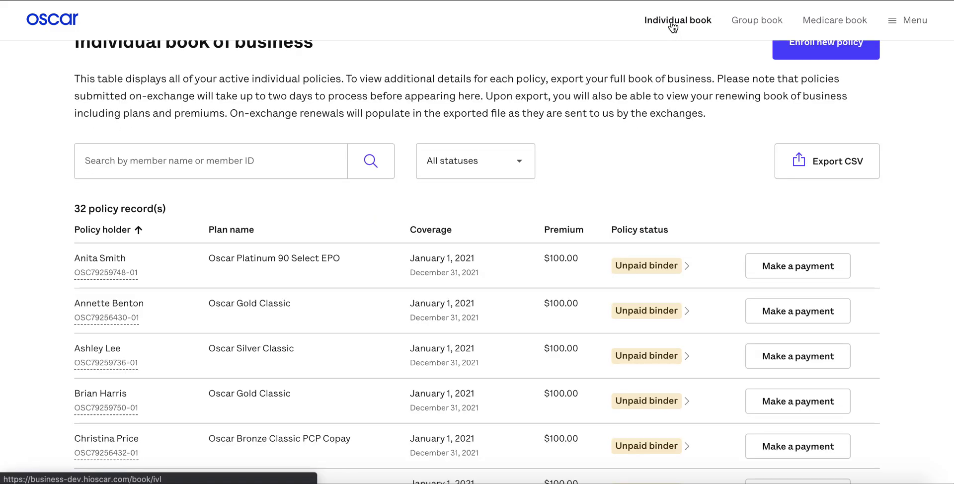
scroll(697, 74, up, 2)
click(830, 99)
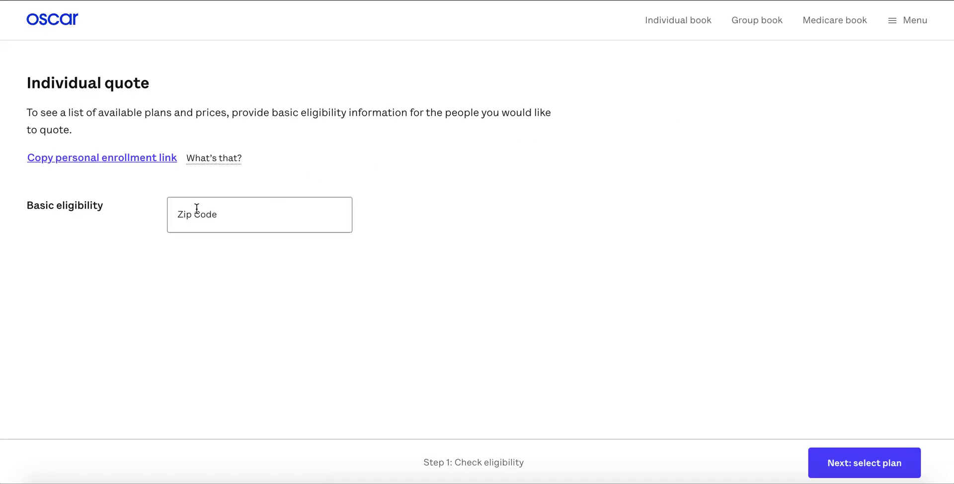
- Enter ZIP 33016, 2022 open enrollment, January 01, 2022 start, household size 1, income 22,000
click(196, 208)
text(33016)
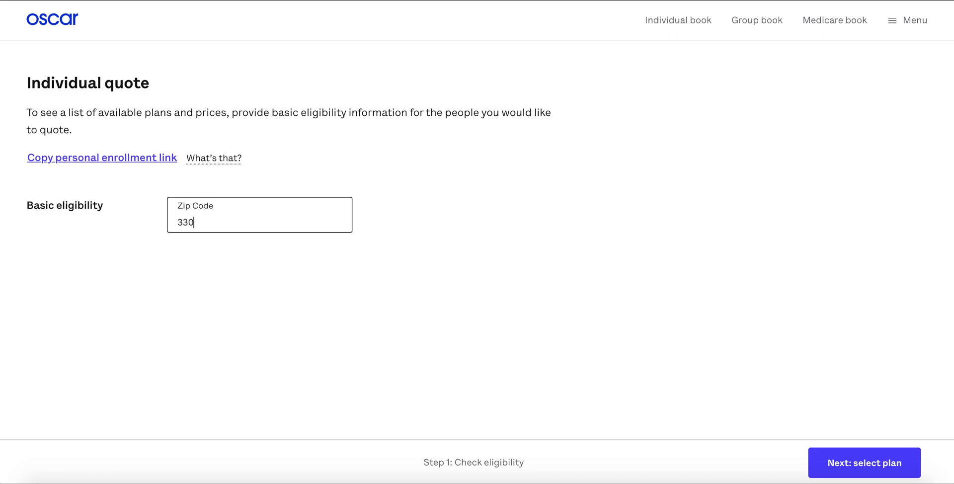
click(192, 260)
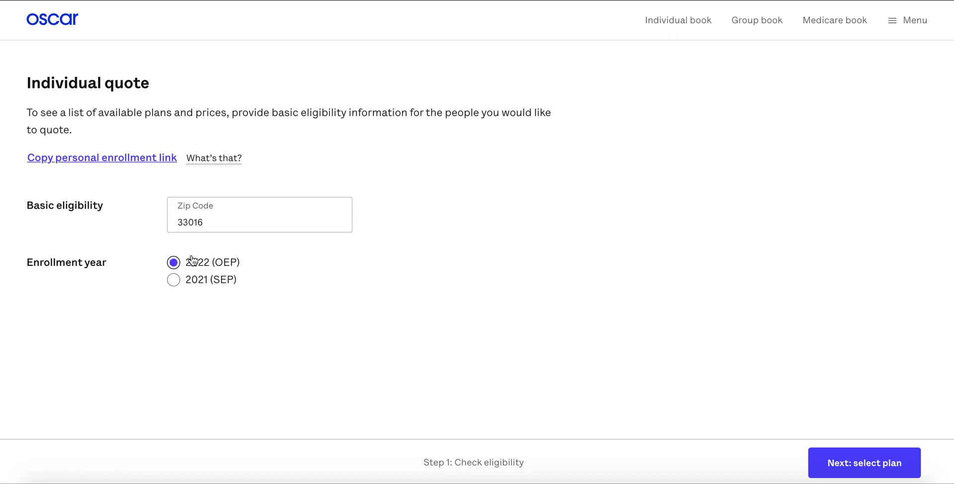
click(200, 326)
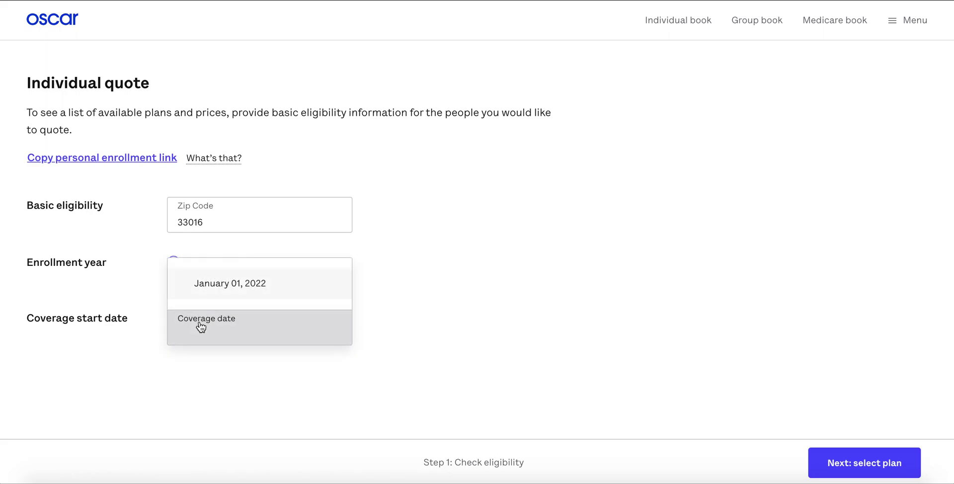
click(207, 285)
scroll(100, 306, down, 2)
click(220, 306)
text(1)
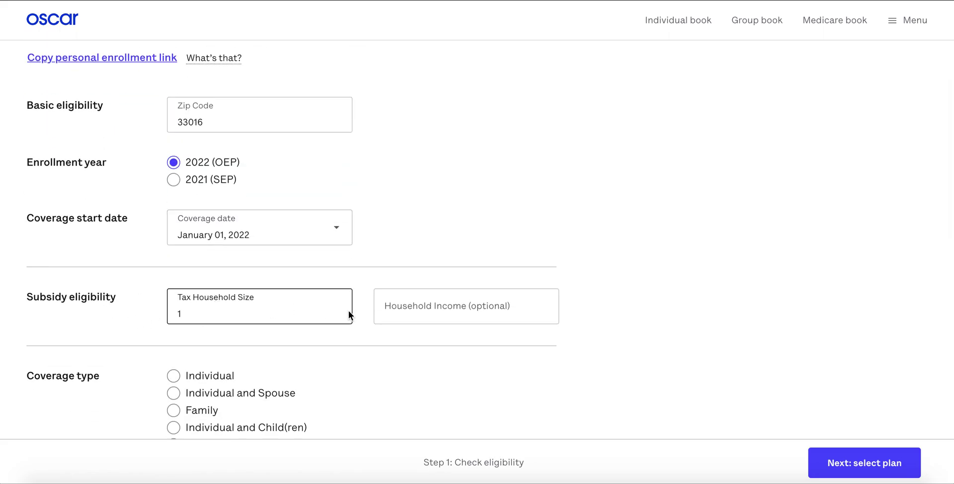
click(425, 307)
text(22,000)
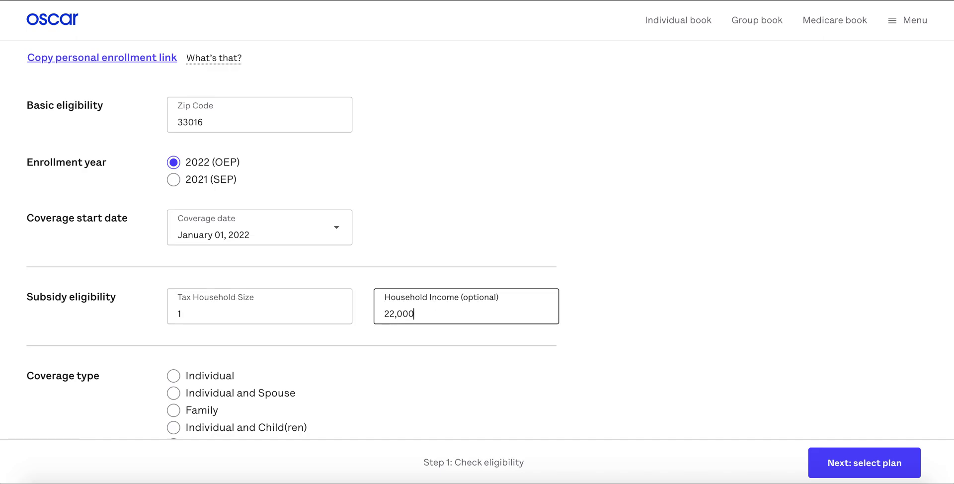
- Set coverage to Individual, birth date 10/10/1980, not Medicare eligible, and continue to plan selection
click(202, 378)
scroll(202, 356, down, 2)
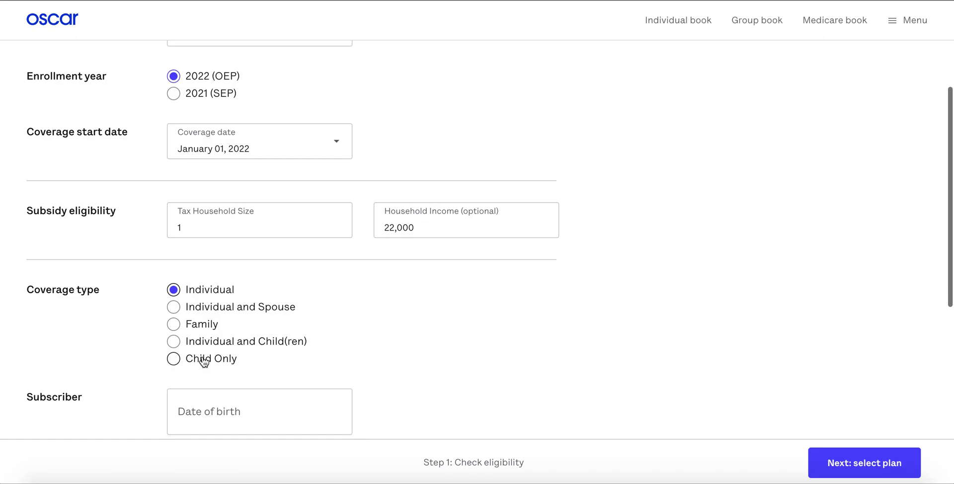
scroll(203, 361, down, 1)
click(198, 343)
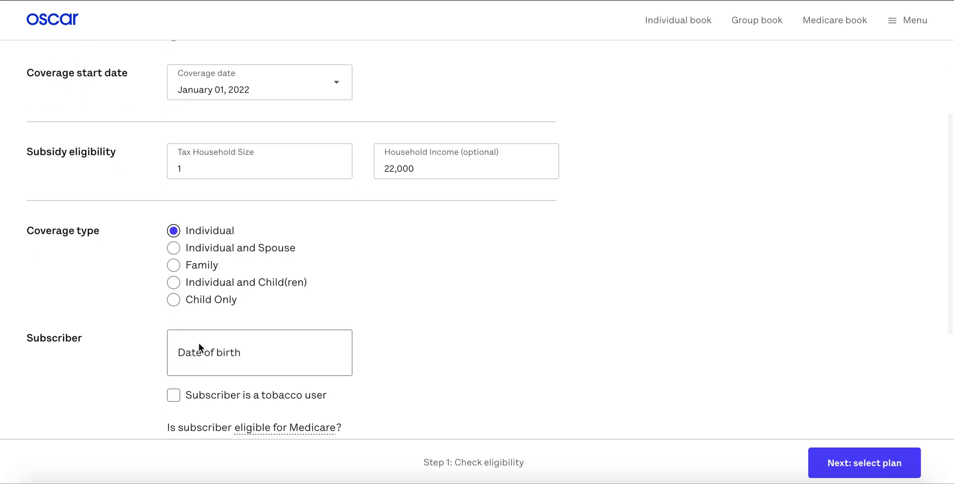
text(10 / 10 / )
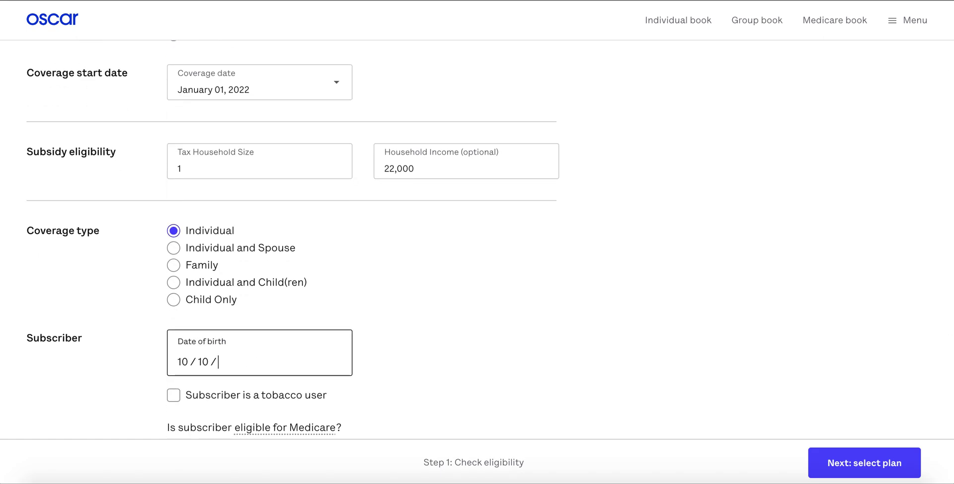
text(1980)
scroll(201, 336, down, 2)
click(222, 340)
scroll(223, 340, down, 1)
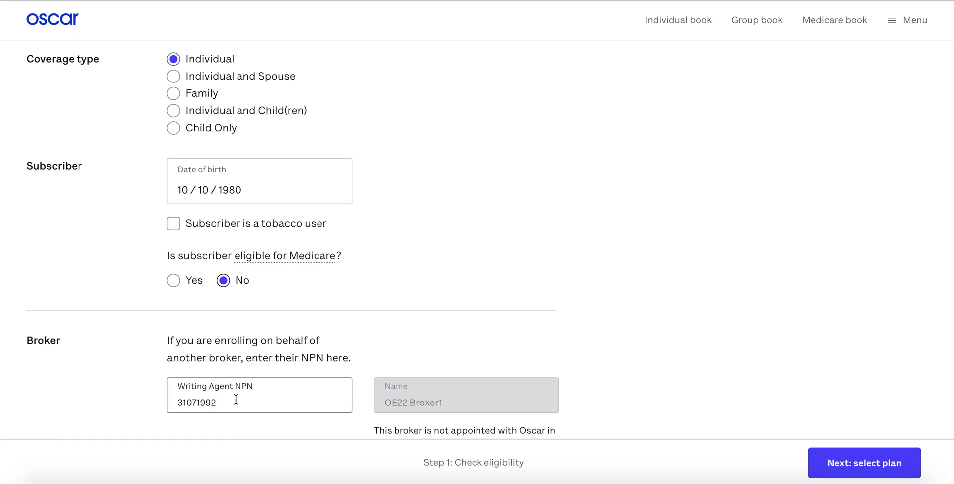
scroll(236, 400, down, 1)
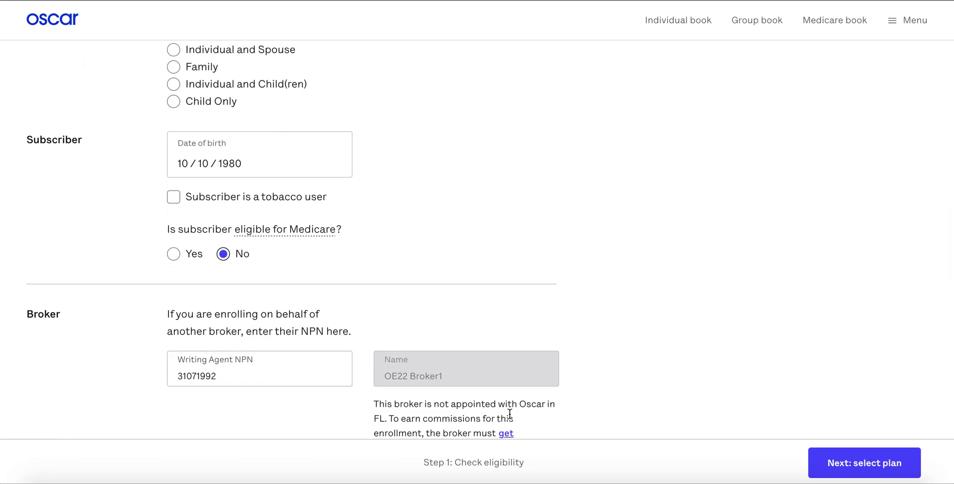
scroll(510, 414, down, 1)
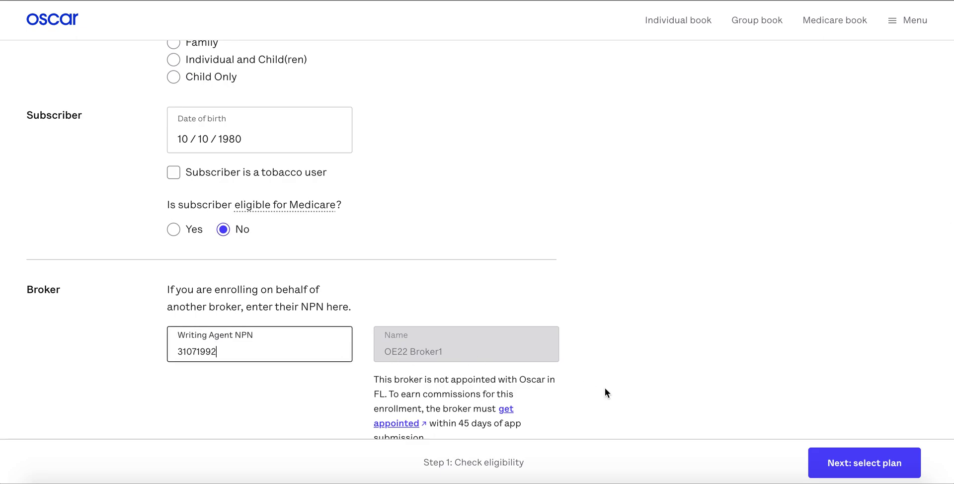
click(860, 476)
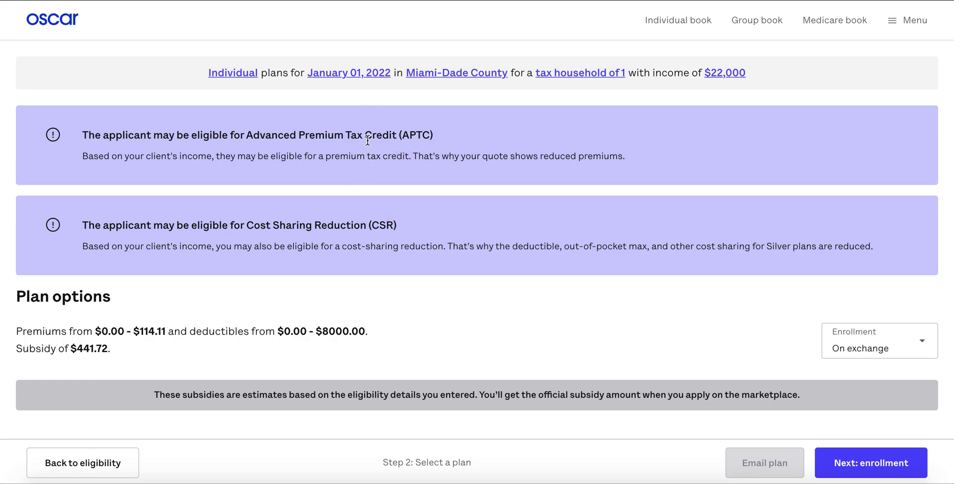
- Tick the Silver Simple- PCP Saver plan in the list and proceed to the next step
scroll(367, 141, down, 1)
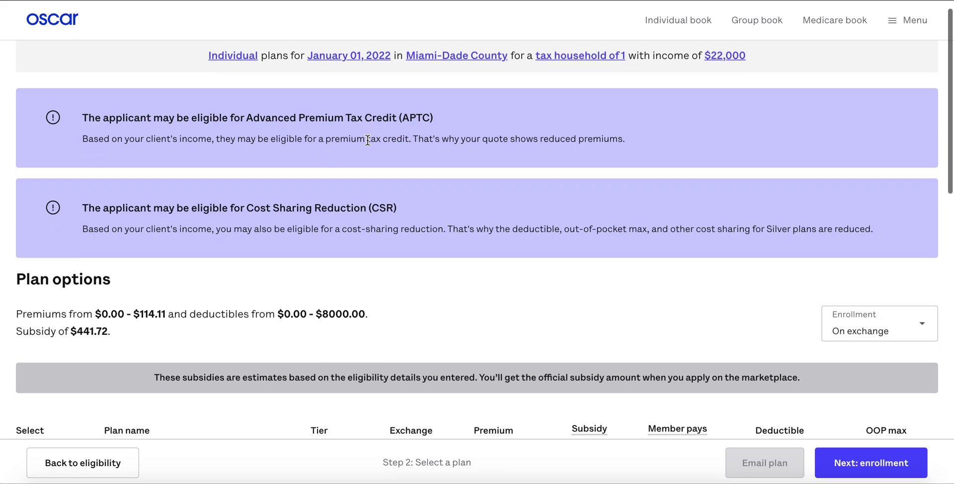
scroll(339, 202, down, 10)
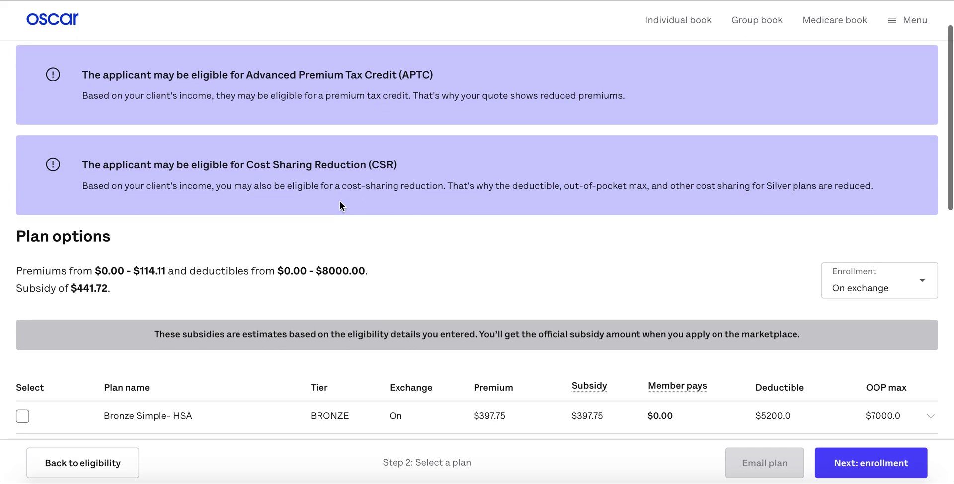
scroll(341, 206, down, 2)
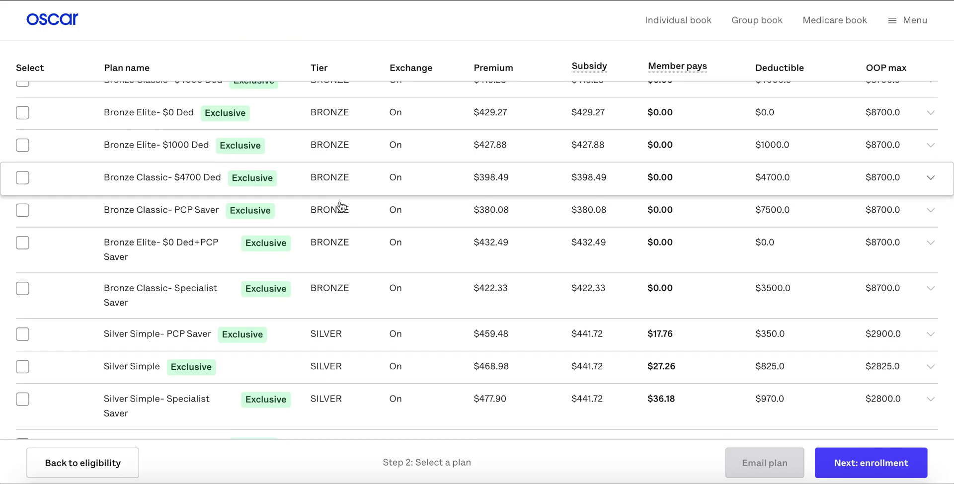
click(22, 268)
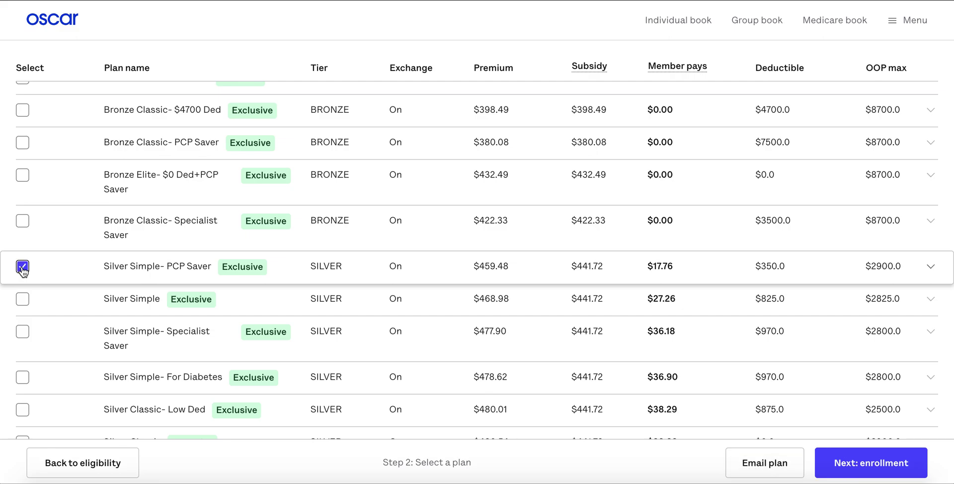
click(863, 463)
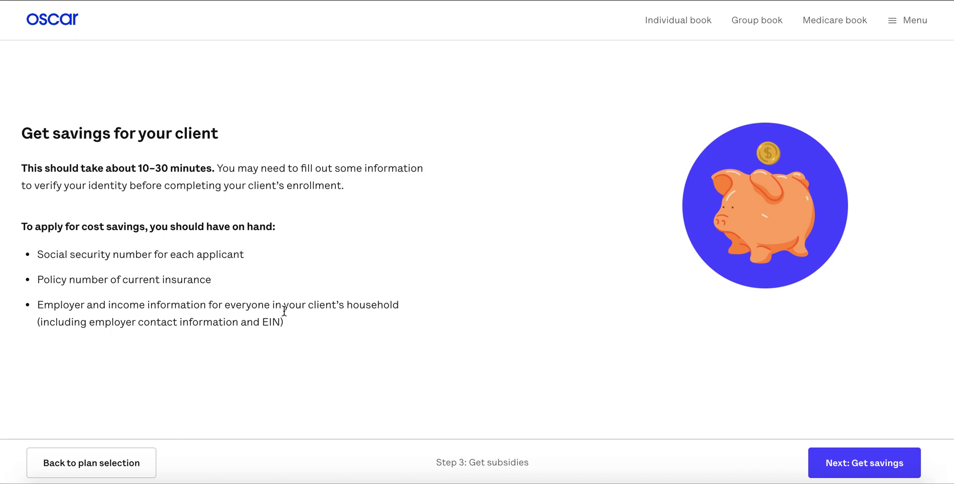
- Continue past the Get savings page to reach the enrollment page
click(829, 465)
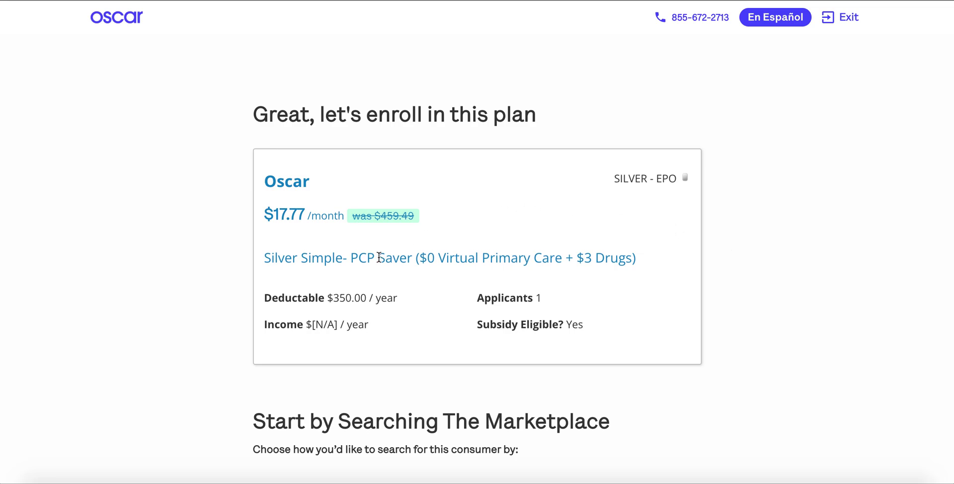
- Enter the client's first and last name in the marketplace search form
scroll(272, 231, down, 2)
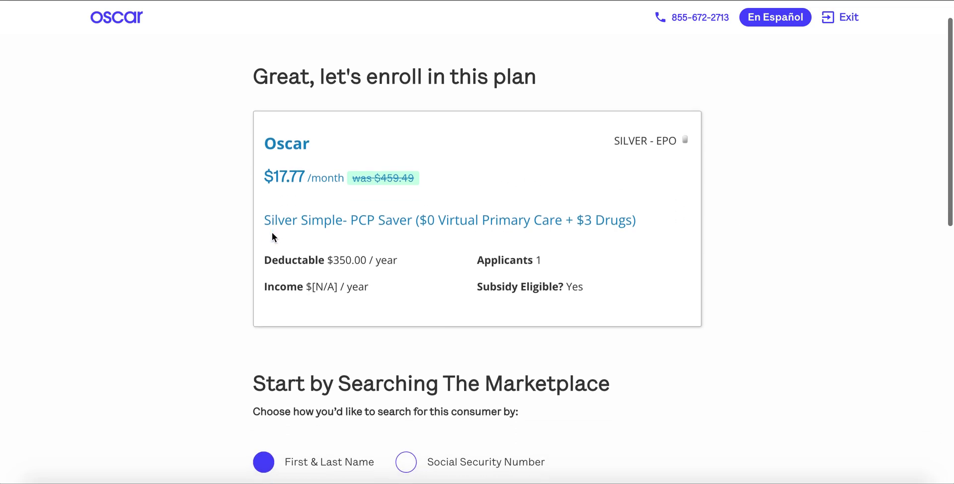
scroll(272, 231, down, 2)
scroll(272, 231, down, 3)
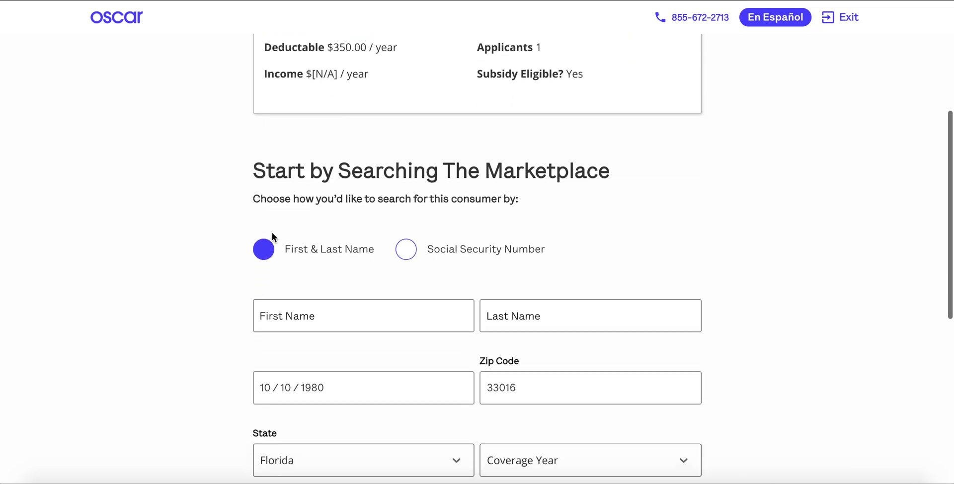
scroll(272, 231, down, 1)
scroll(216, 270, down, 1)
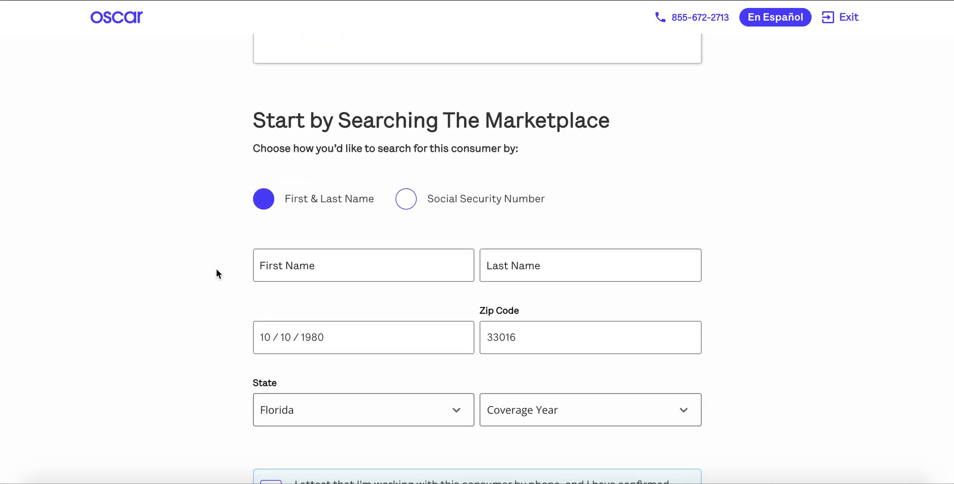
scroll(216, 269, down, 1)
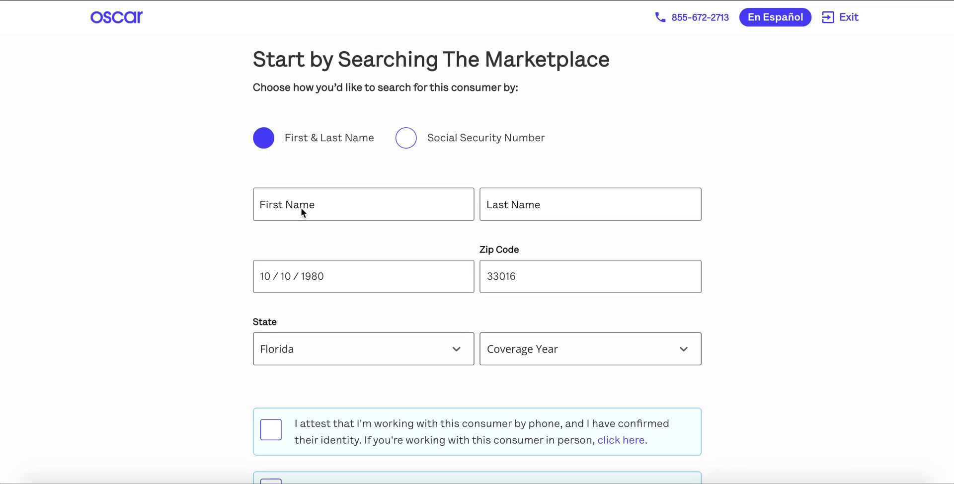
click(280, 204)
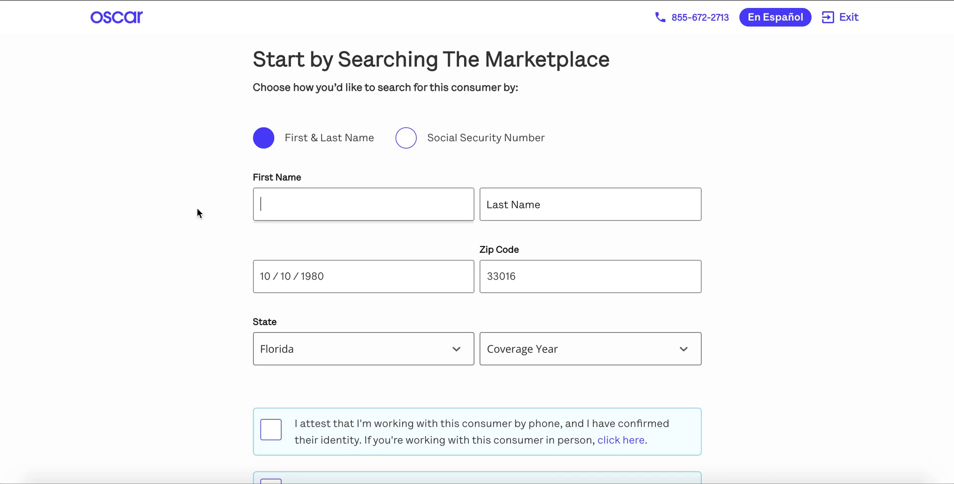
text(John)
click(524, 218)
text(Smith)
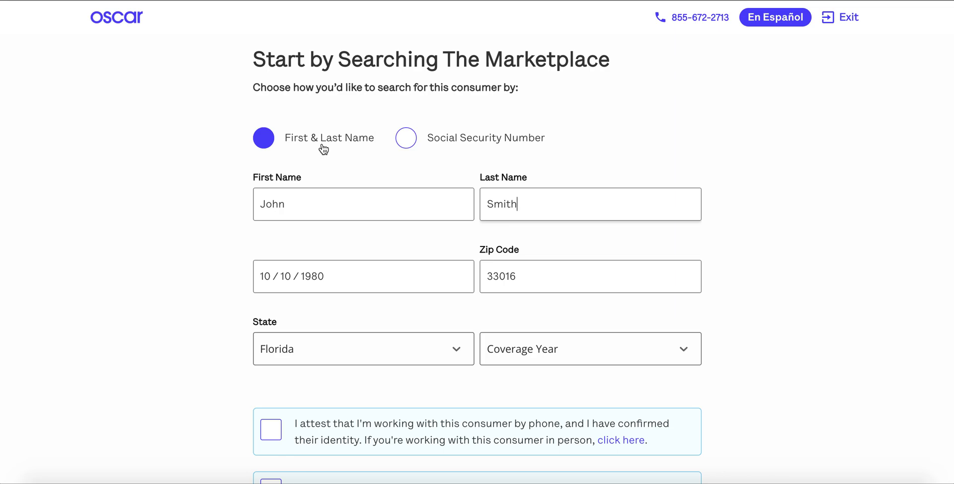
- Set coverage year 2022, confirm both broker attestations, and run the marketplace search
scroll(319, 247, down, 1)
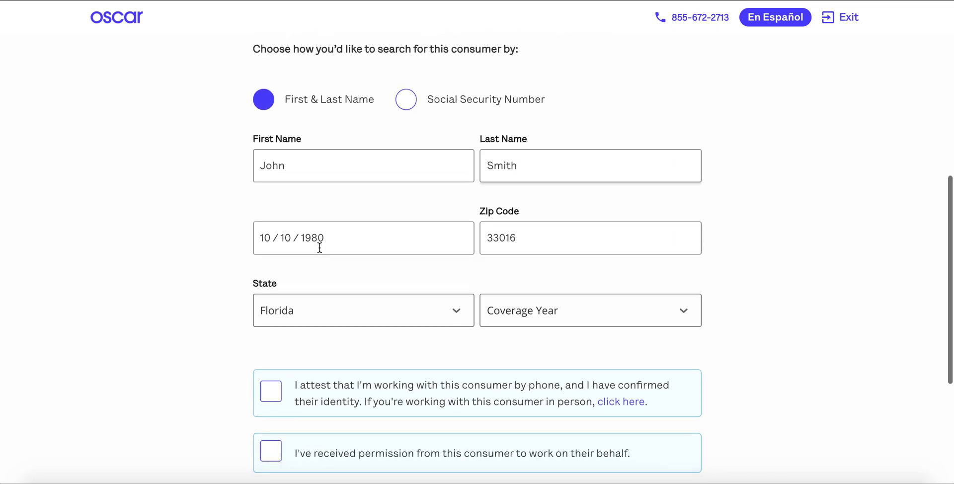
click(505, 318)
click(506, 407)
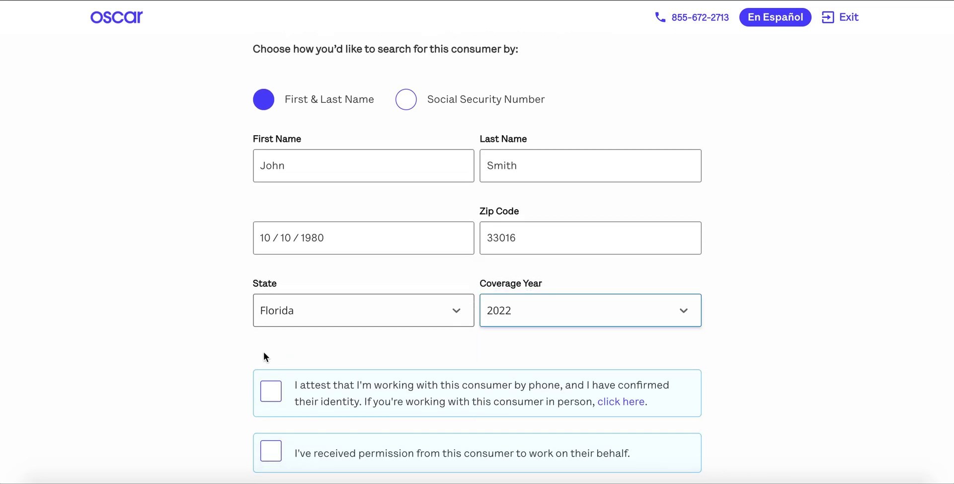
scroll(263, 352, down, 2)
click(271, 329)
click(269, 395)
scroll(453, 393, down, 2)
click(460, 413)
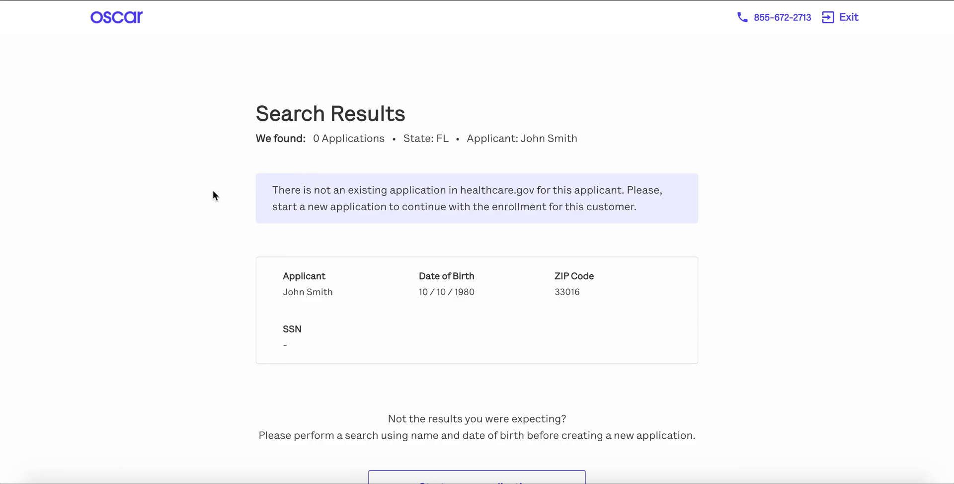
- Scroll through the search results confirming no existing applications for the FL applicant
scroll(213, 191, down, 1)
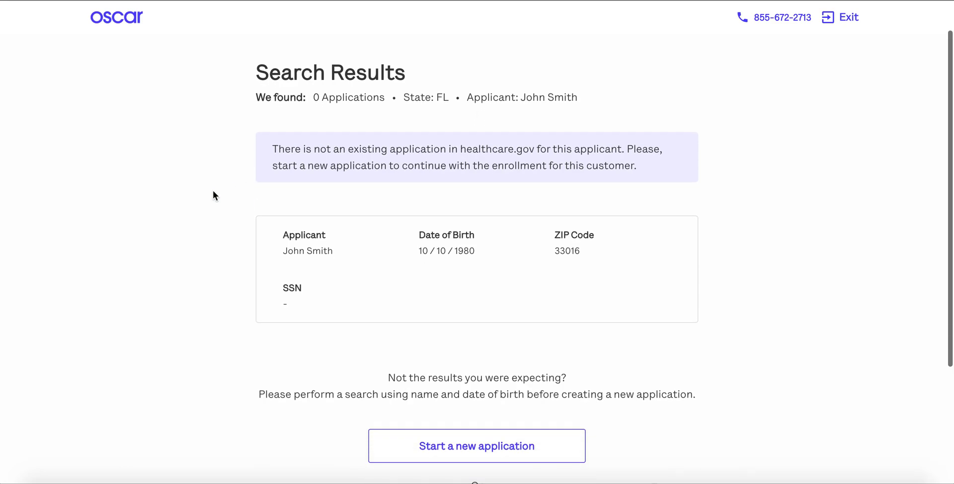
scroll(213, 195, down, 1)
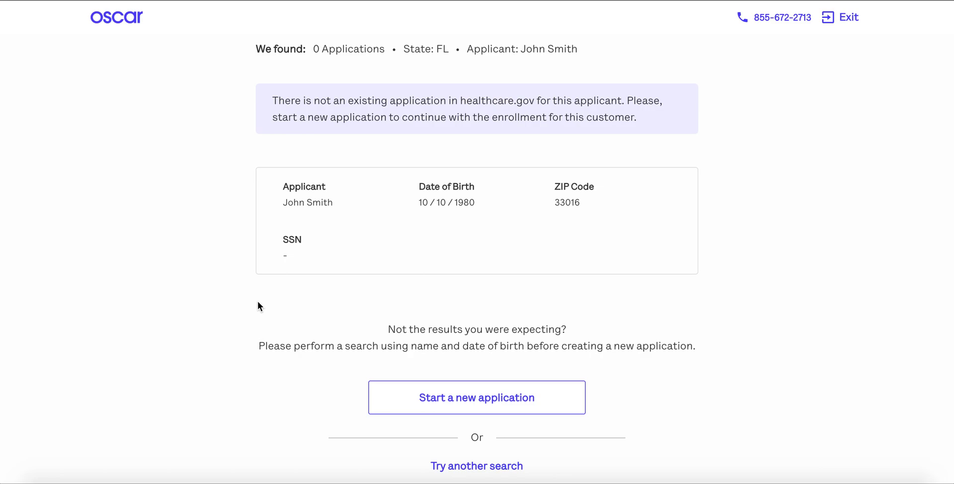
scroll(258, 301, up, 1)
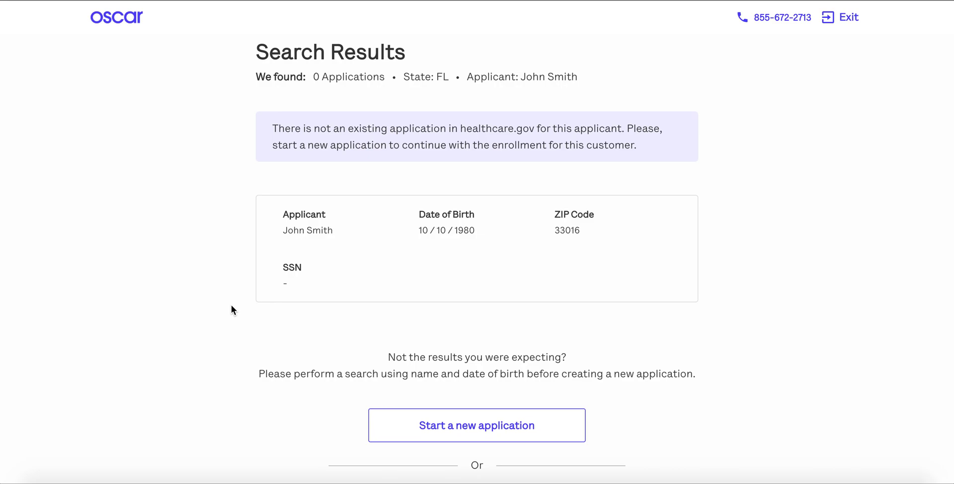
scroll(231, 309, down, 1)
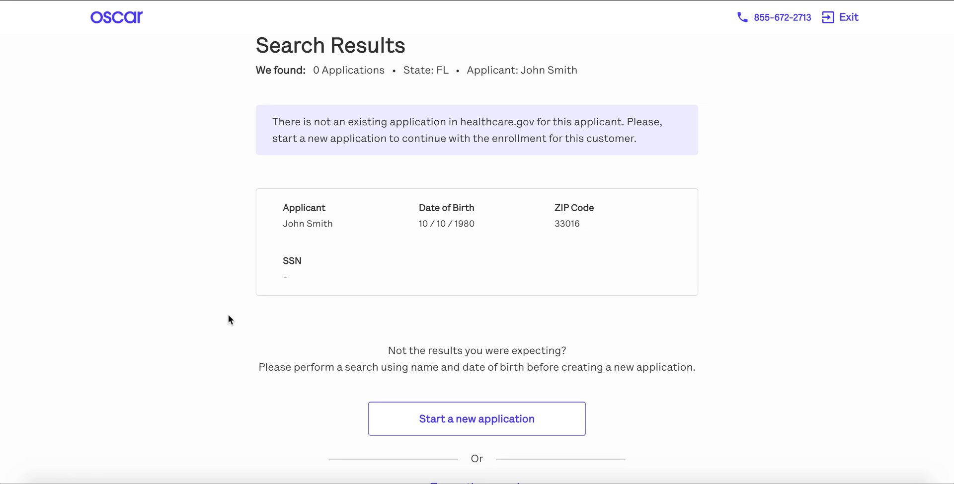
scroll(228, 314, down, 1)
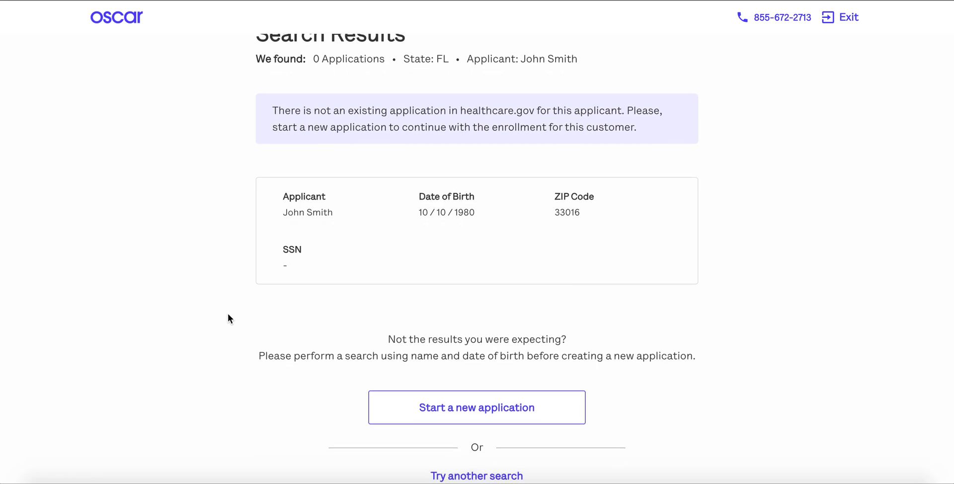
scroll(675, 273, up, 1)
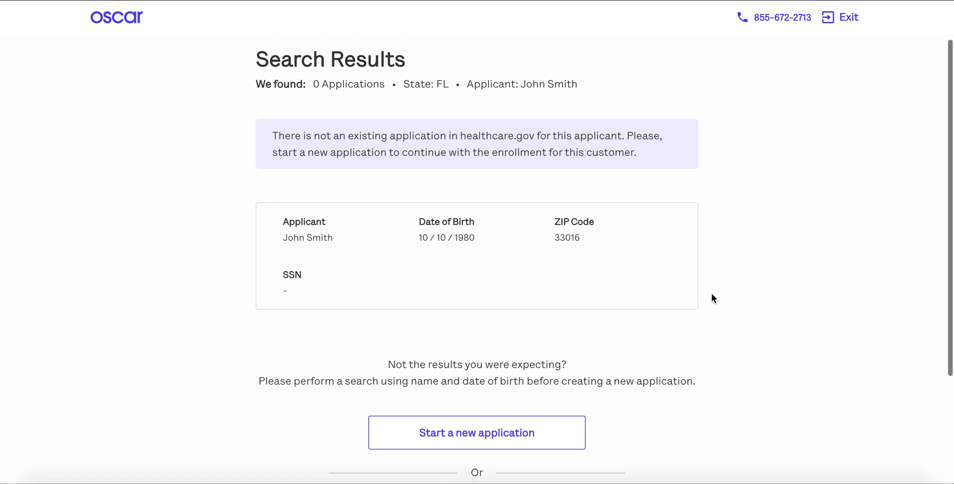